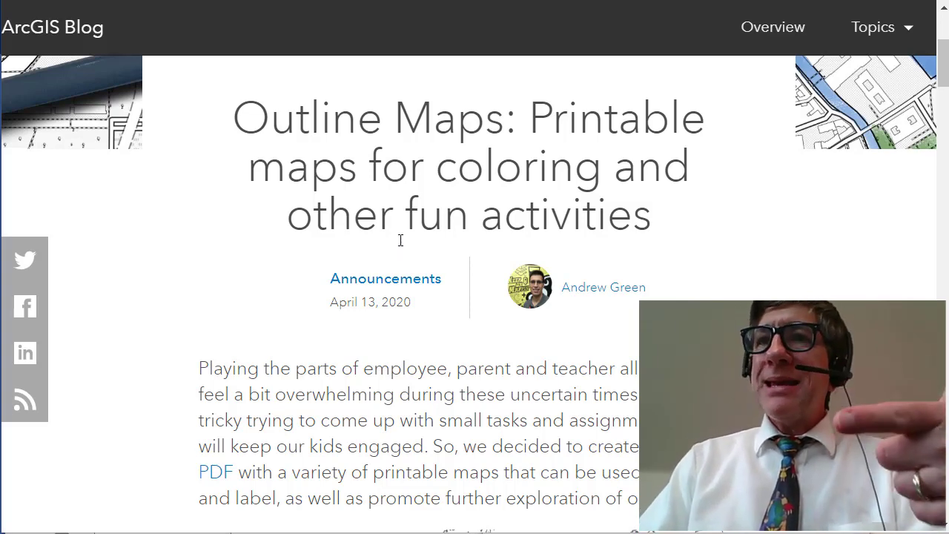
# - Scroll the Outline Maps blog post to reach the Outline_Maps.pdf link
pyautogui.scroll(-1, 400, 239)
pyautogui.scroll(2, 401, 239)
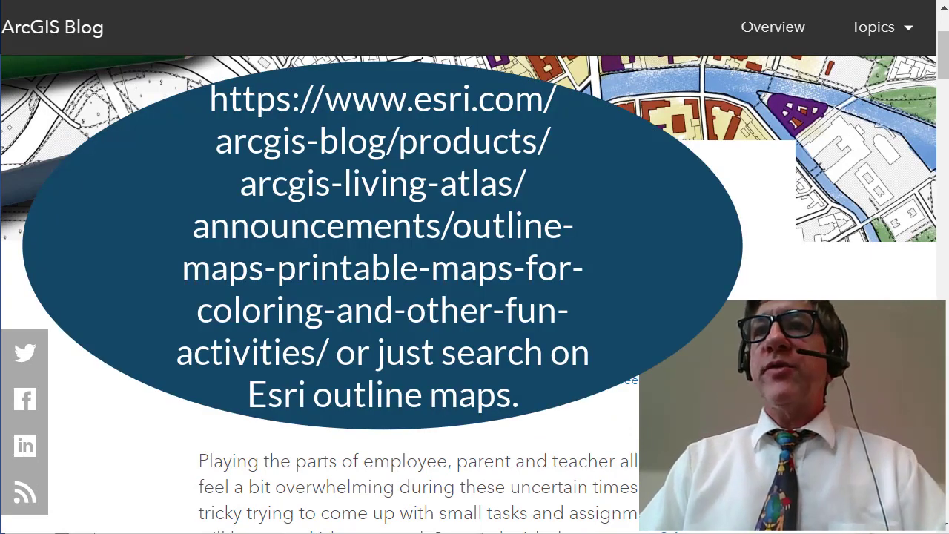
pyautogui.scroll(-3, 401, 296)
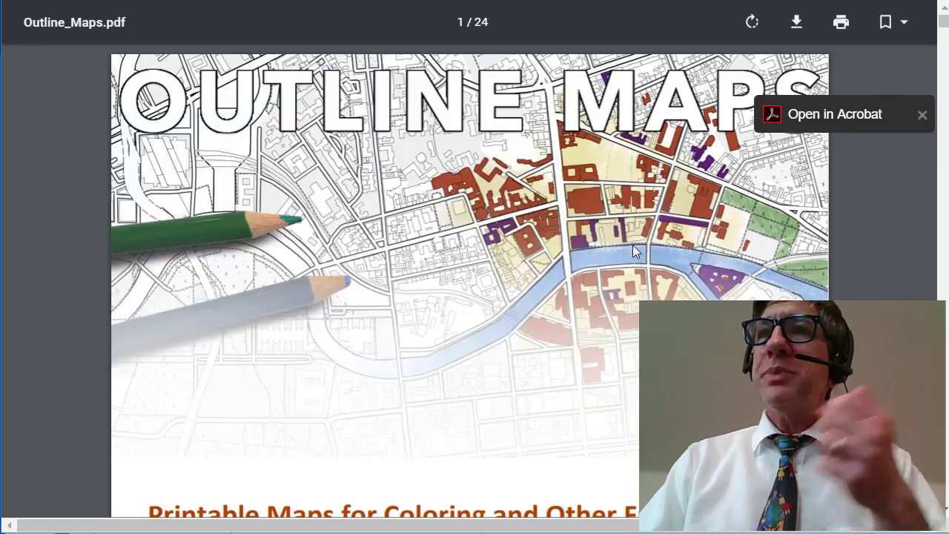
# - Scroll through the PDF's Europe, Copenhagen and London outline maps
pyautogui.scroll(-6, 629, 251)
pyautogui.scroll(-7, 630, 250)
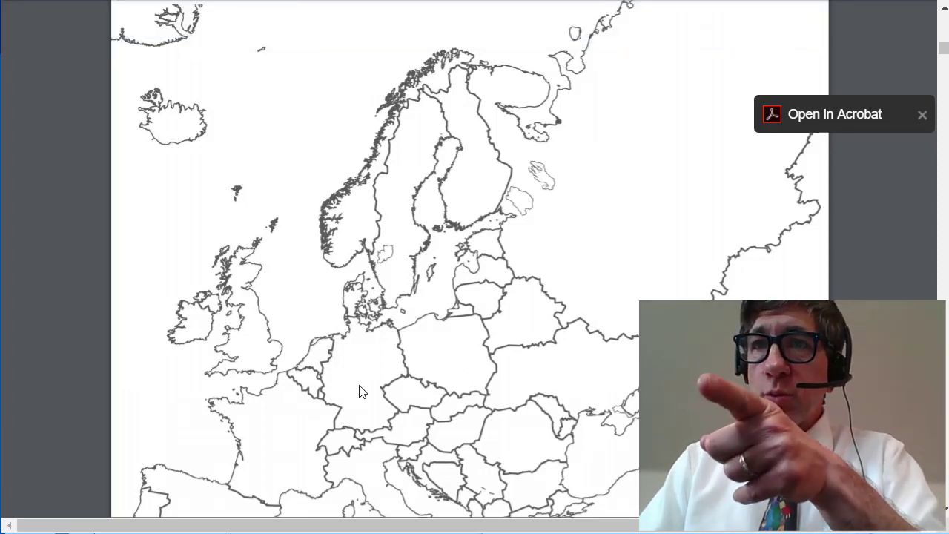
pyautogui.scroll(-10, 380, 382)
pyautogui.scroll(-3, 398, 379)
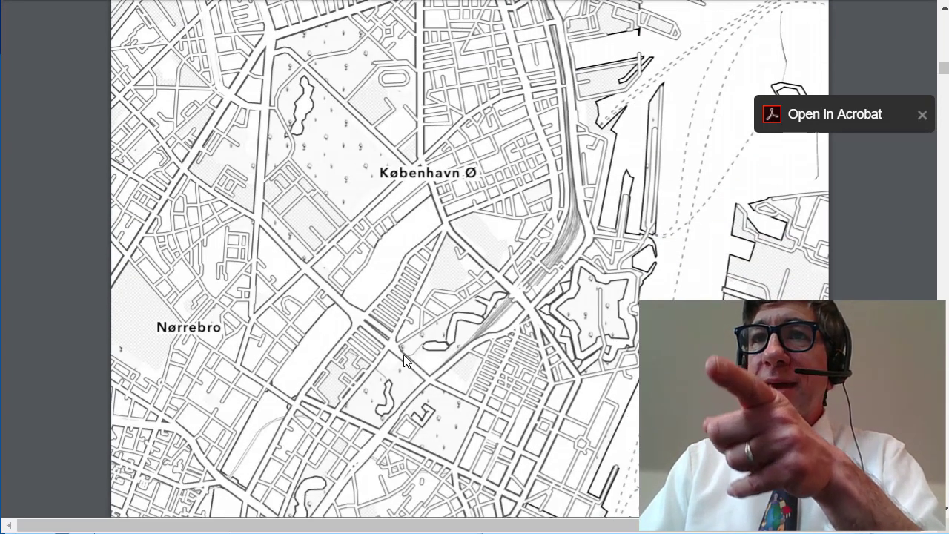
pyautogui.scroll(-4, 479, 338)
pyautogui.scroll(-3, 479, 339)
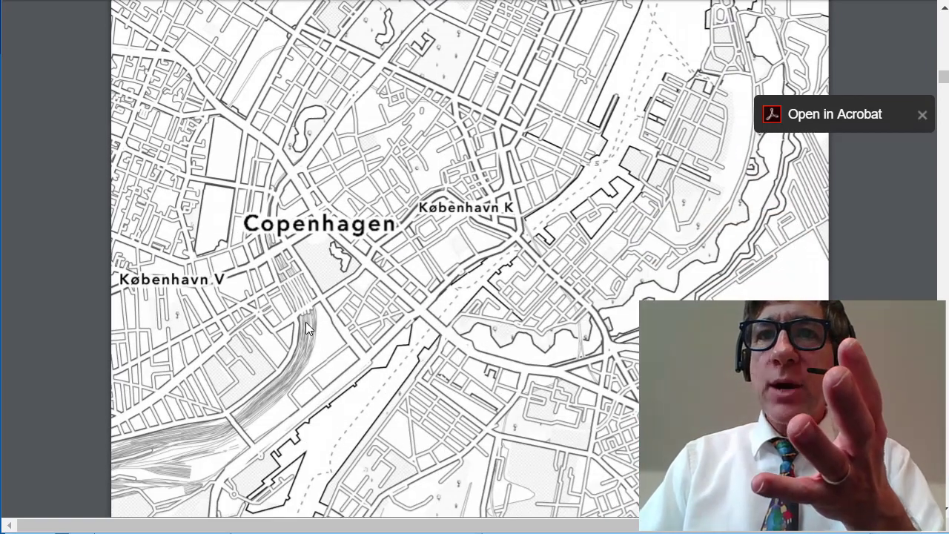
pyautogui.scroll(-9, 315, 367)
pyautogui.scroll(-15, 317, 365)
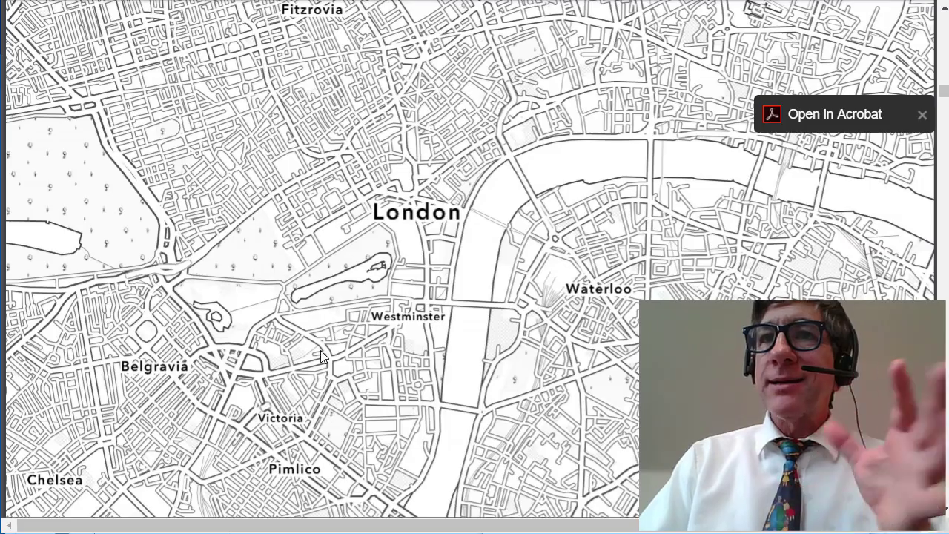
pyautogui.scroll(-3, 323, 356)
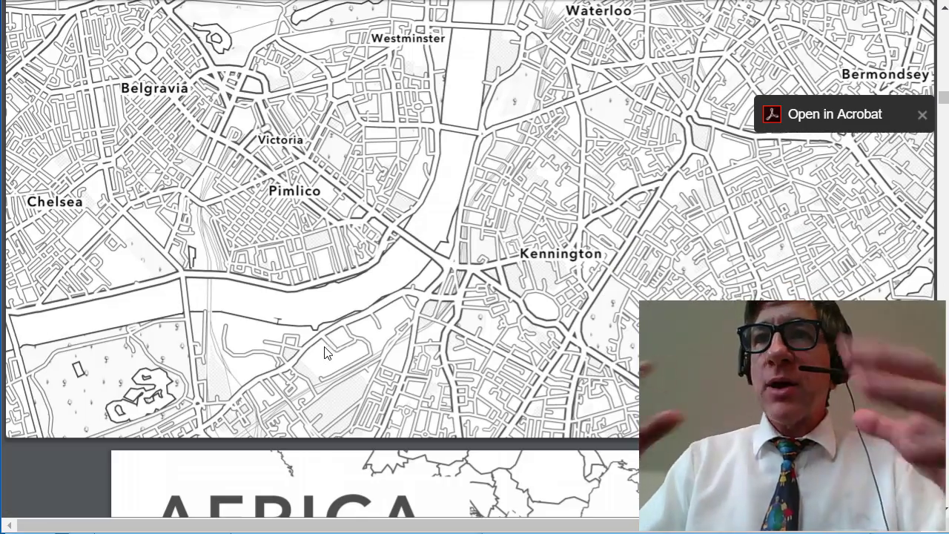
# - Jump ahead to the later maps around page 23, then close the PDF
pyautogui.moveTo(943, 97); pyautogui.dragTo(931, 470)
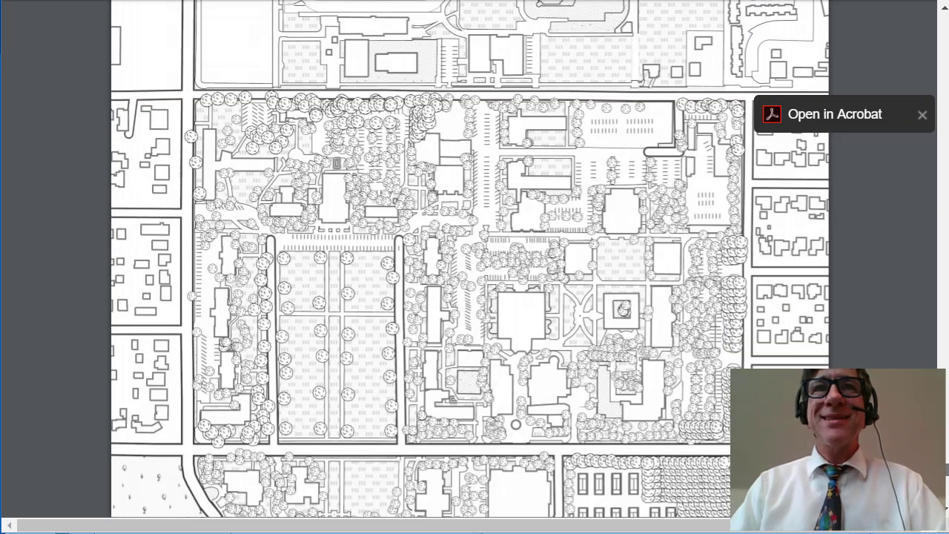
pyautogui.scroll(1, 555, 129)
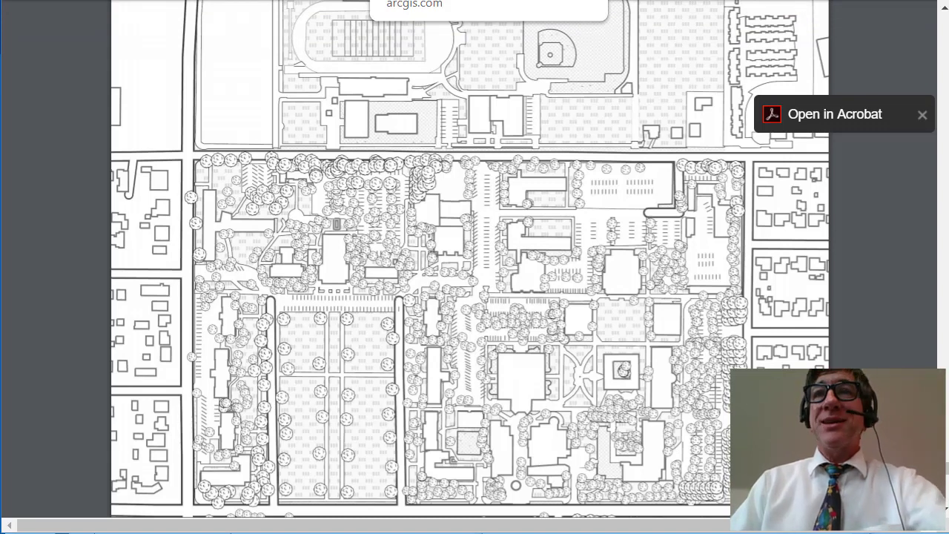
pyautogui.hotkey('ctrl', 'w')
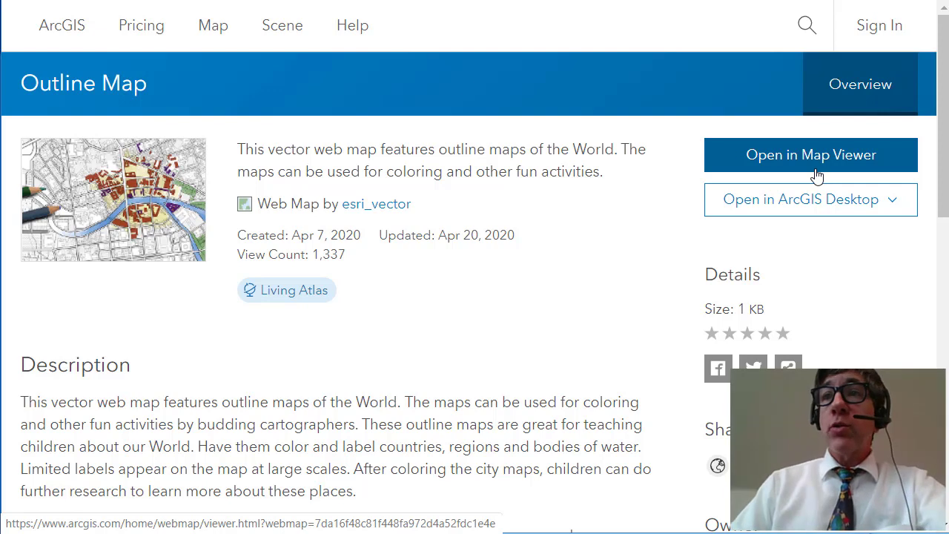
# - Open the Outline Map in Map Viewer from the 'Open in ArcGIS Desktop' dropdown
pyautogui.click(828, 207)
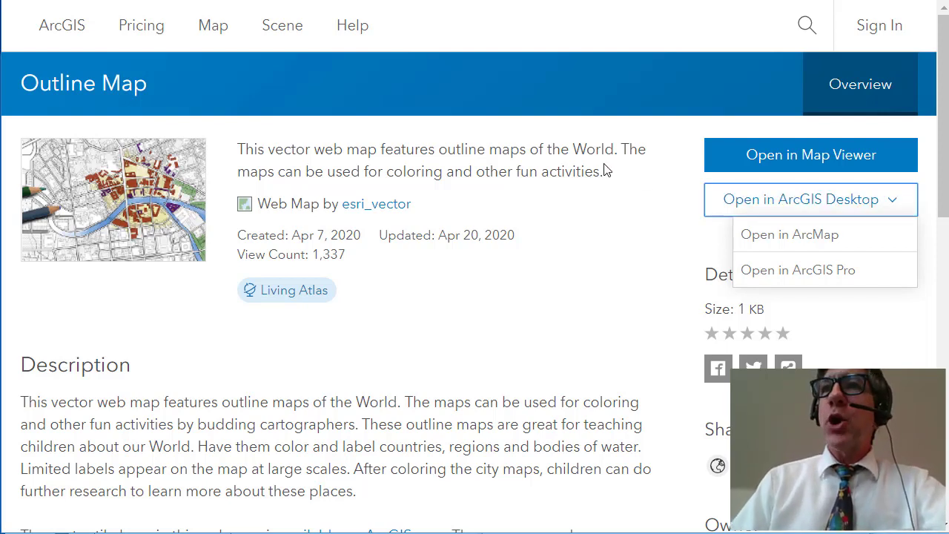
pyautogui.click(767, 159)
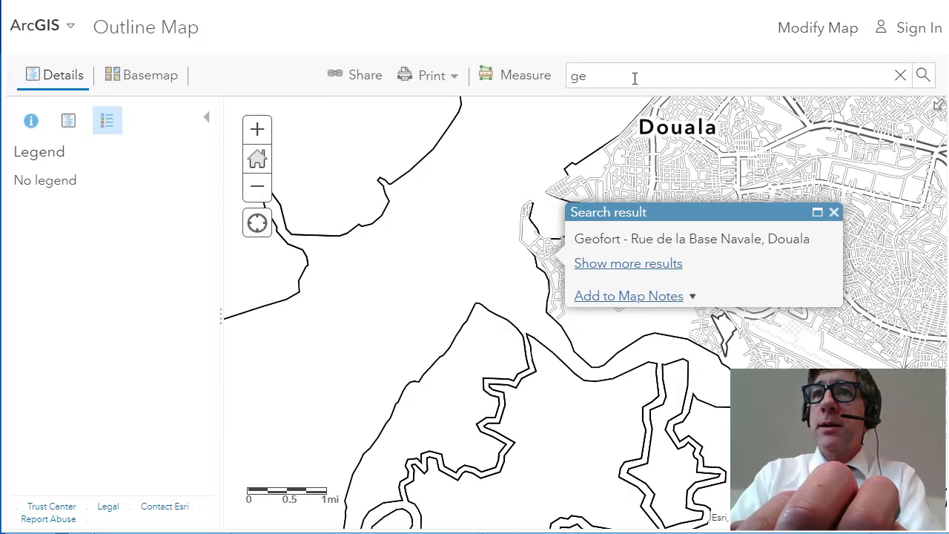
# - Search 'geofort', choose Geofort in Herwijnen, Netherlands, and add it to Map Notes
pyautogui.press('BackSpace')
pyautogui.press('BackSpace')
pyautogui.write('ge')
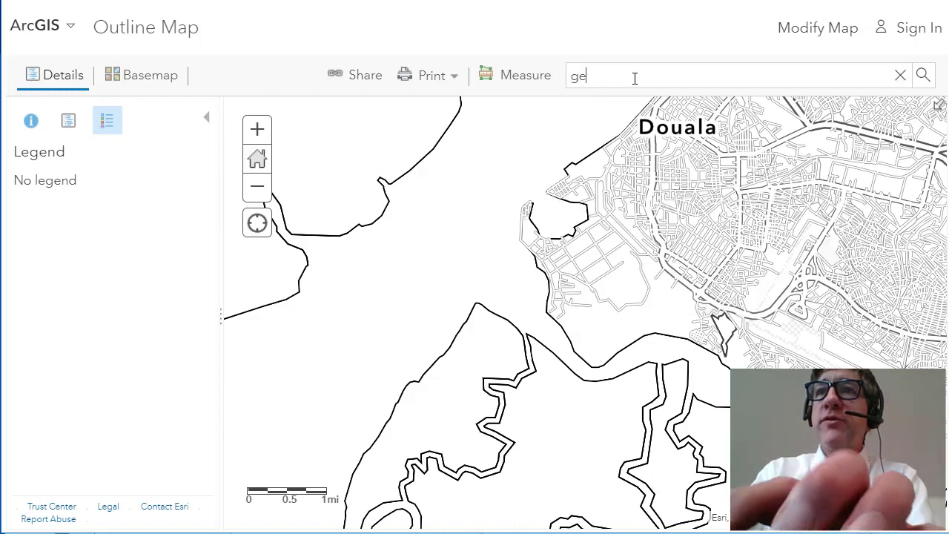
pyautogui.write('ofort')
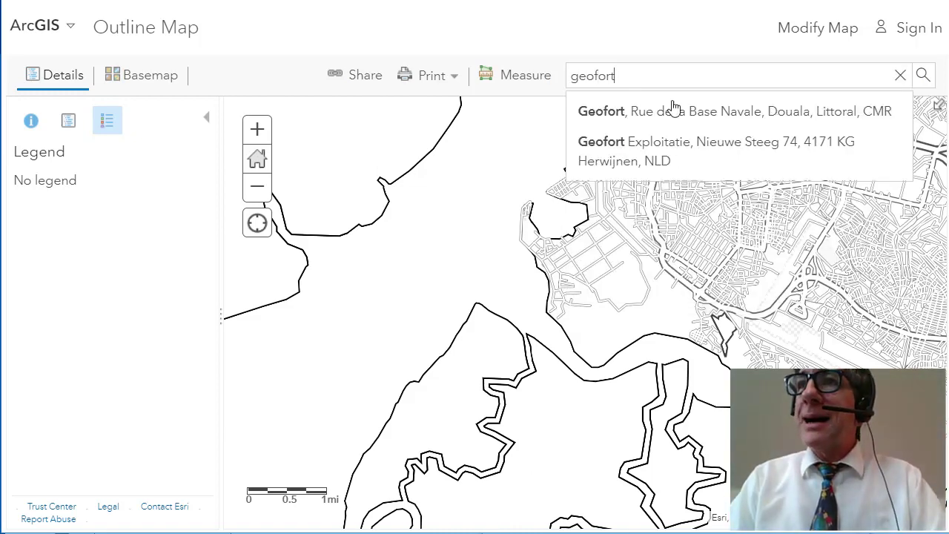
pyautogui.click(672, 162)
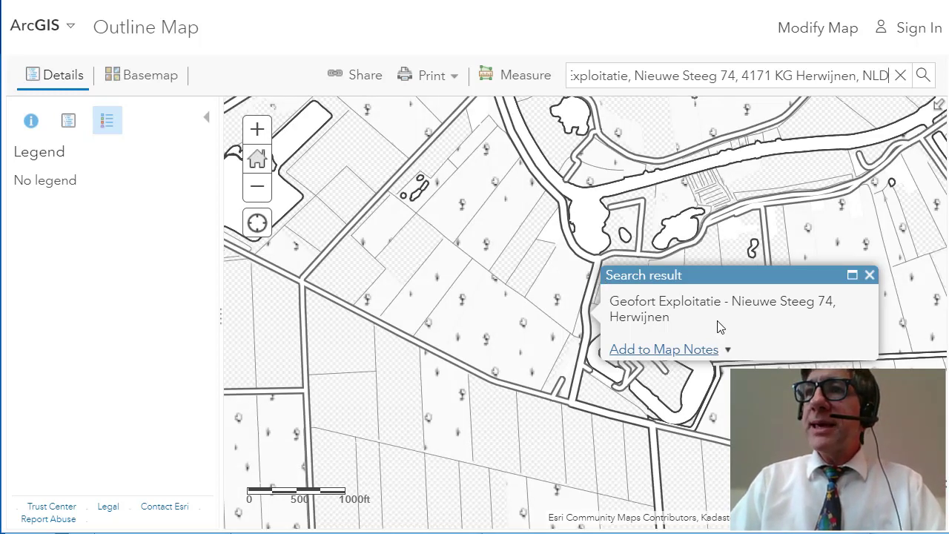
pyautogui.click(670, 349)
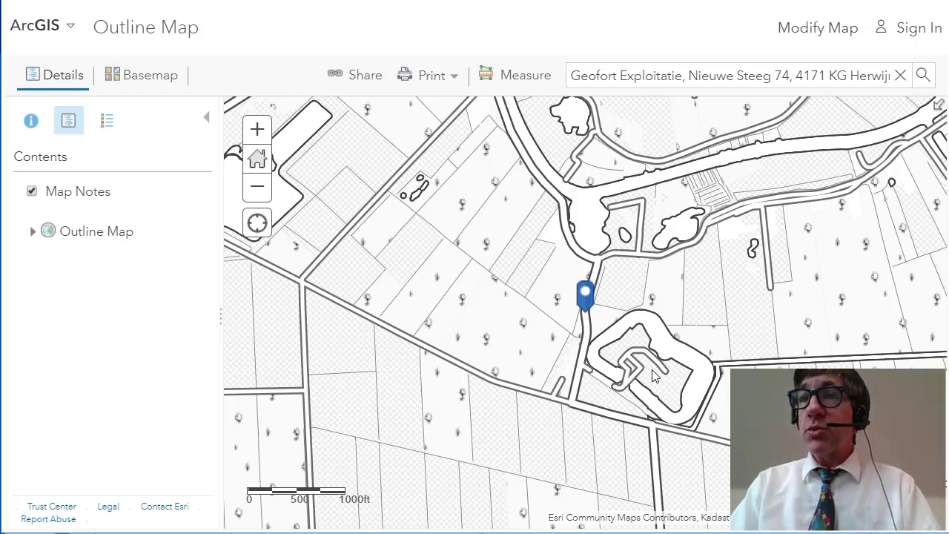
# - Print the Geofort map as Map with Legend, then switch over to the place-list notes
pyautogui.click(431, 85)
pyautogui.click(420, 135)
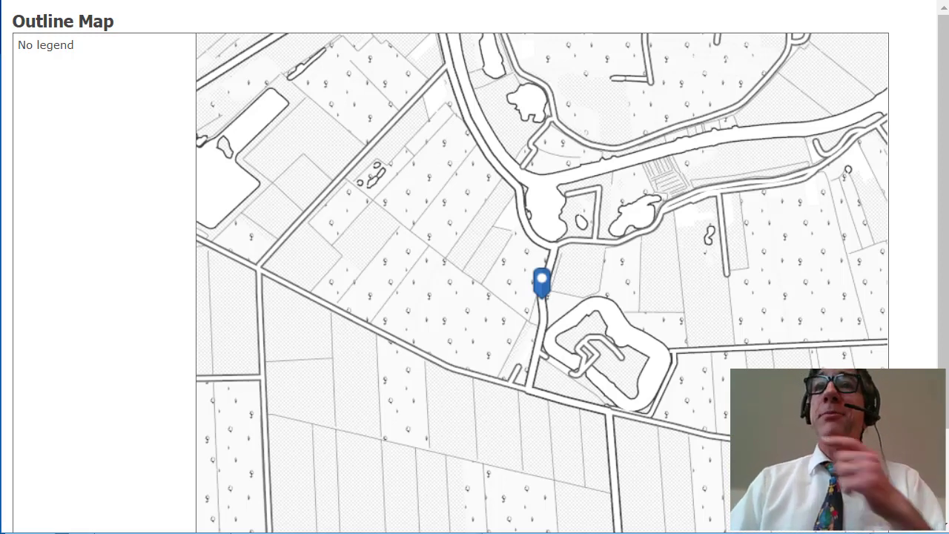
pyautogui.hotkey('ctrl', 'w')
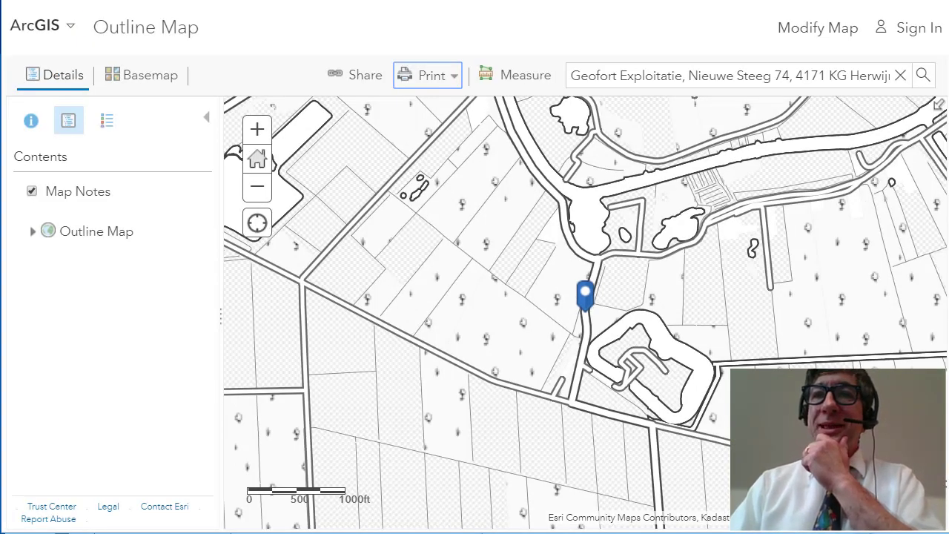
pyautogui.hotkey('alt', 'Tab')
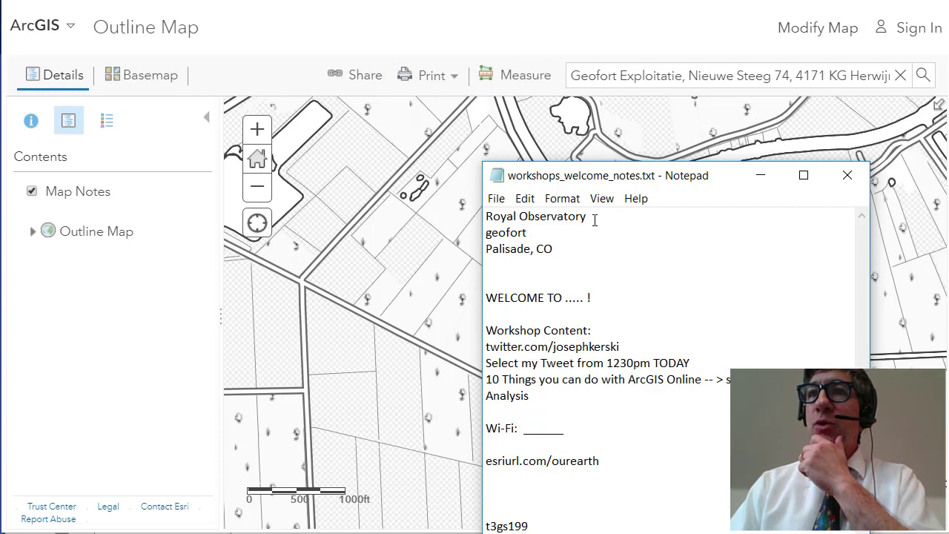
# - Copy 'Royal Observatory' from the notes, search it on the map, and center the pin
pyautogui.moveTo(594, 219); pyautogui.dragTo(452, 212)
pyautogui.hotkey('ctrl', 'c')
pyautogui.click(715, 74)
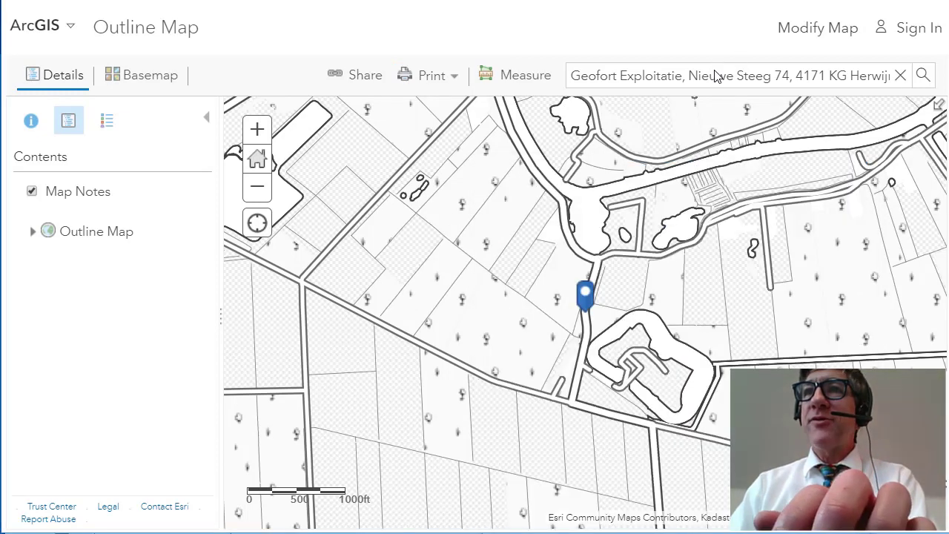
pyautogui.tripleClick(712, 77)
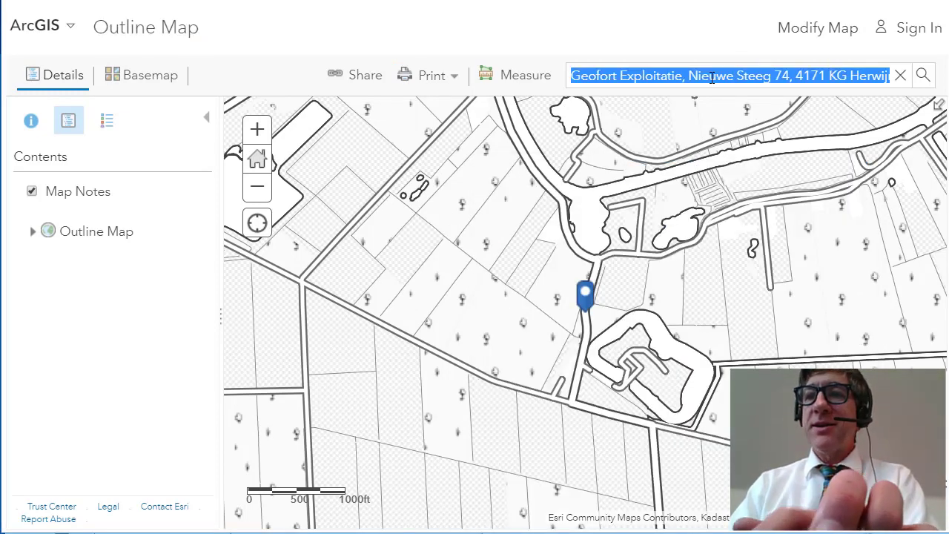
pyautogui.hotkey('ctrl', 'v')
pyautogui.press('Return')
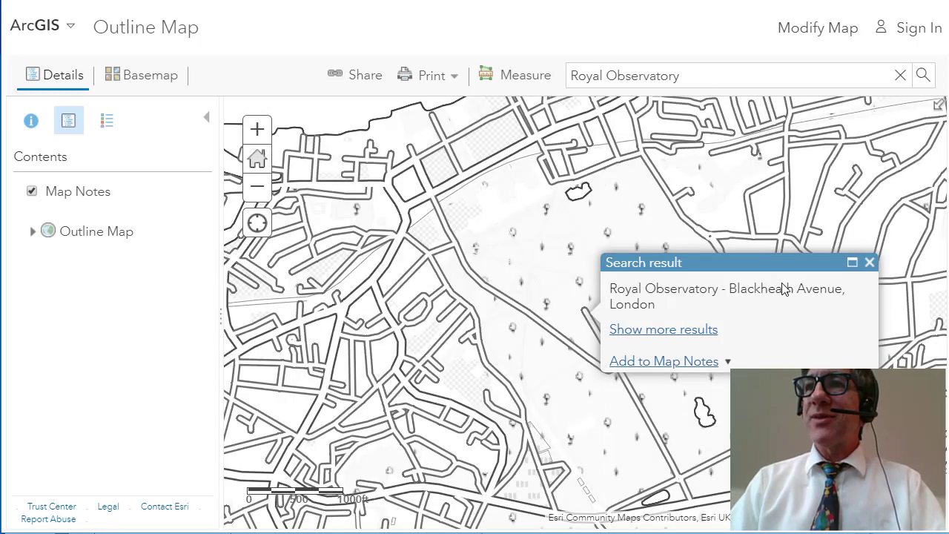
pyautogui.click(636, 360)
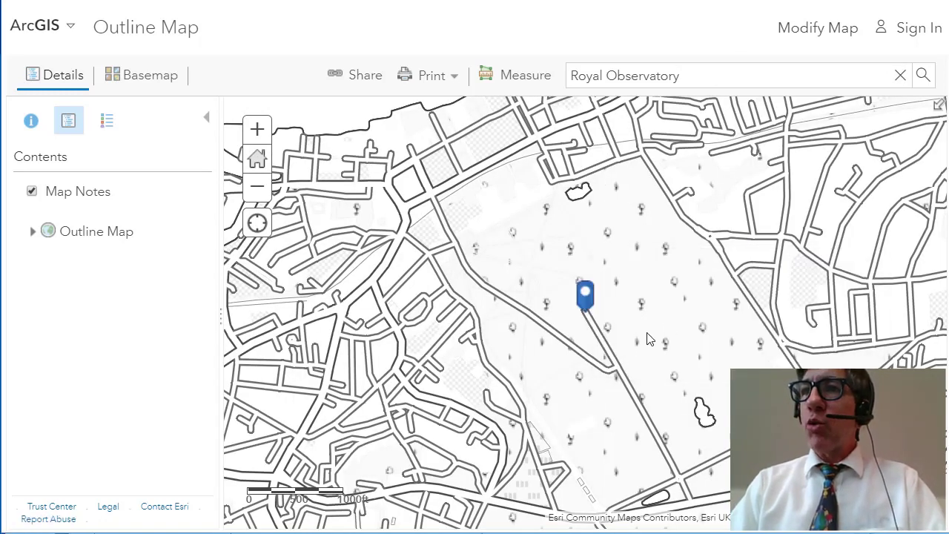
pyautogui.moveTo(649, 338); pyautogui.dragTo(564, 303)
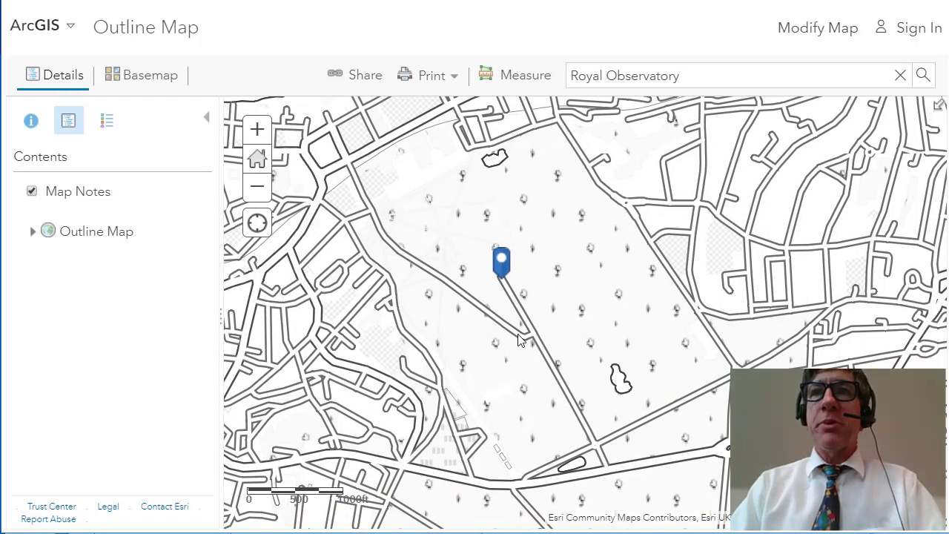
# - Switch the basemap to Imagery and zoom in on the observatory pin
pyautogui.click(142, 85)
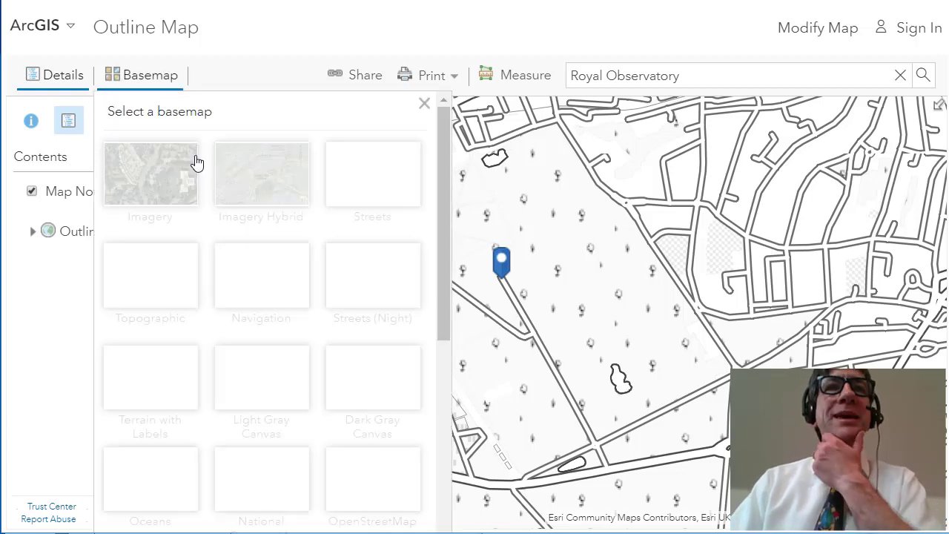
pyautogui.click(169, 191)
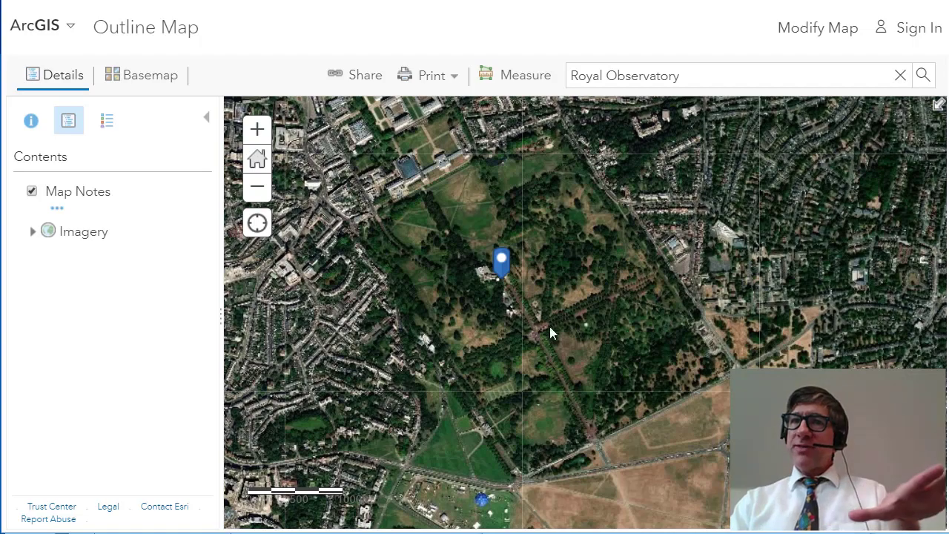
pyautogui.scroll(3, 535, 324)
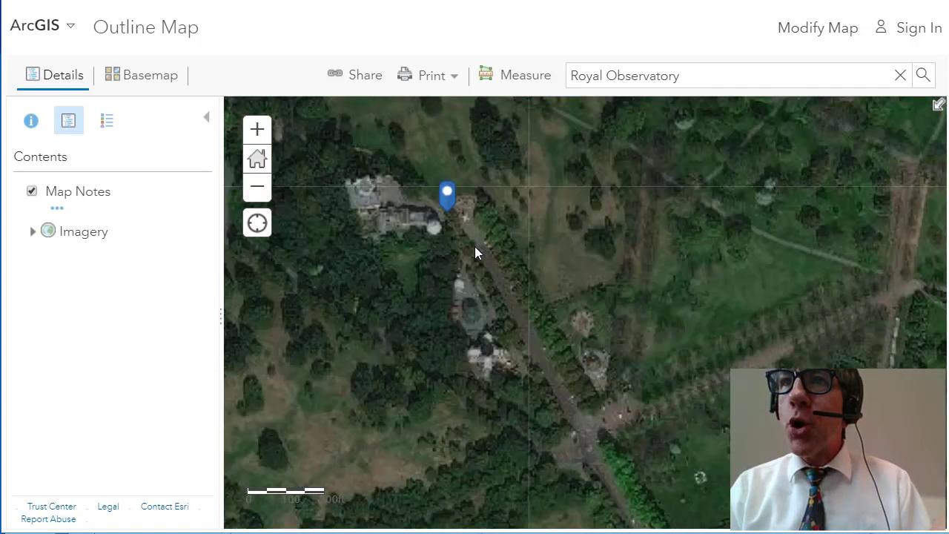
pyautogui.moveTo(475, 252); pyautogui.dragTo(609, 378)
pyautogui.scroll(1, 509, 291)
pyautogui.scroll(1, 584, 360)
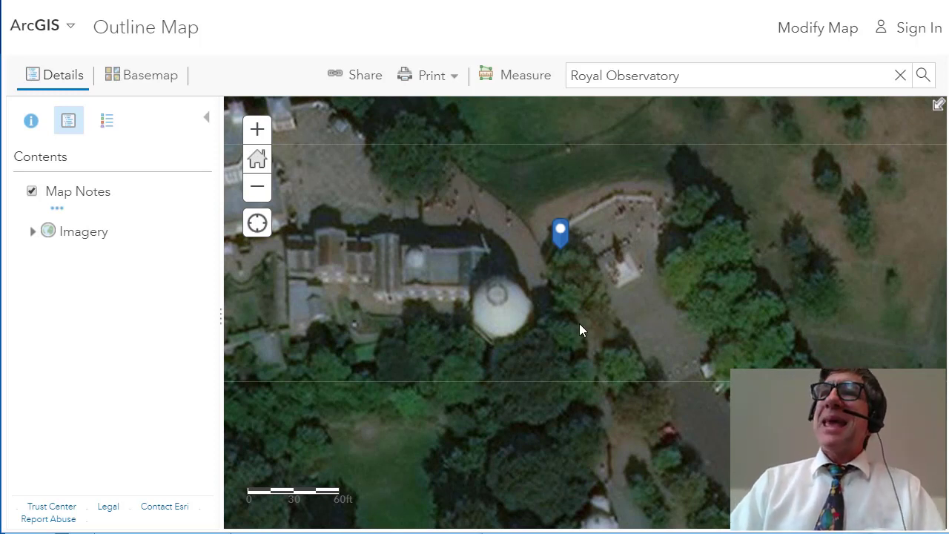
# - Switch the basemap to Modern Antique Map and zoom out
pyautogui.click(159, 76)
pyautogui.scroll(-5, 216, 314)
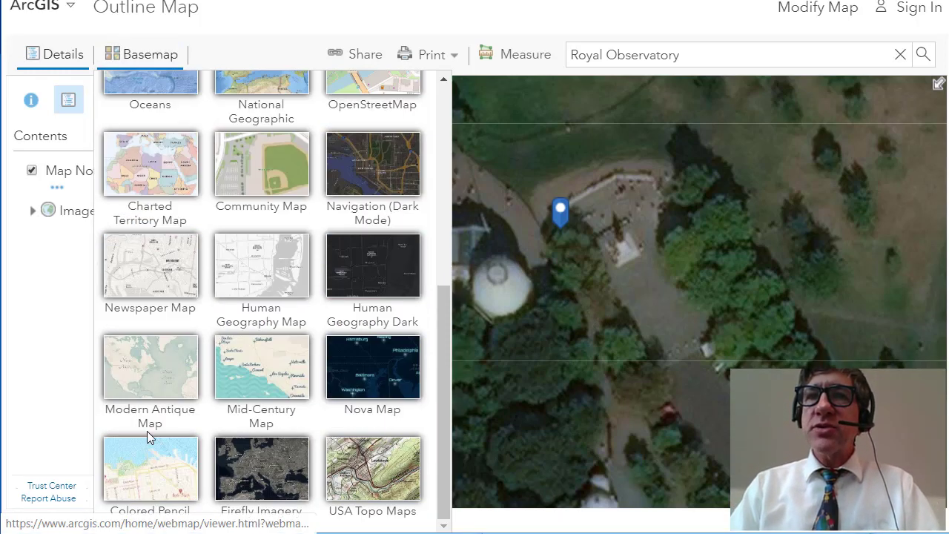
pyautogui.click(148, 420)
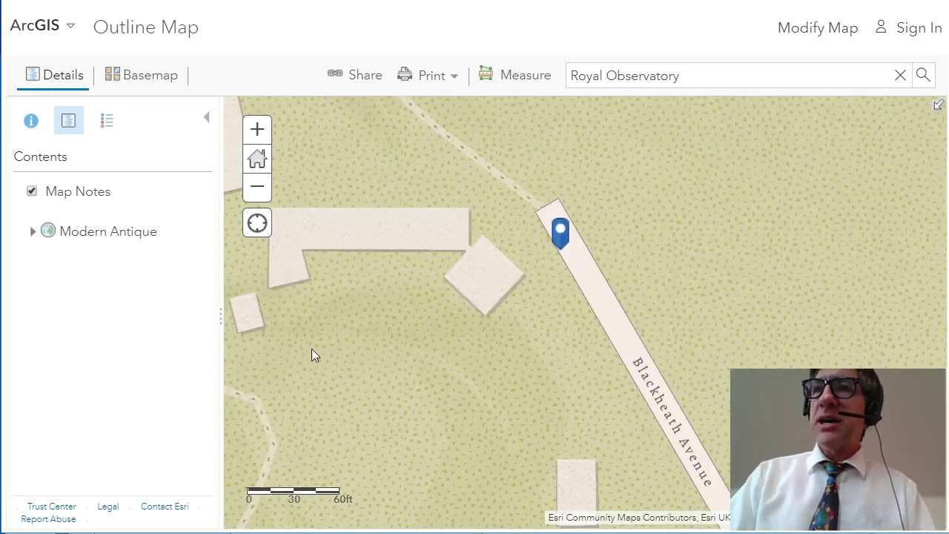
pyautogui.scroll(-2, 312, 354)
# - Reload the web map to restore the original outline basemap
pyautogui.click(118, 77)
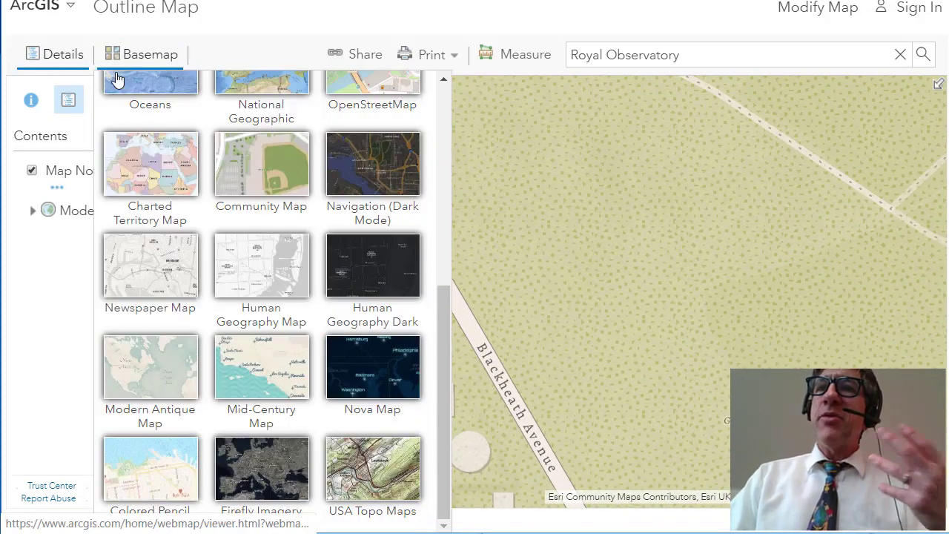
pyautogui.scroll(5, 247, 297)
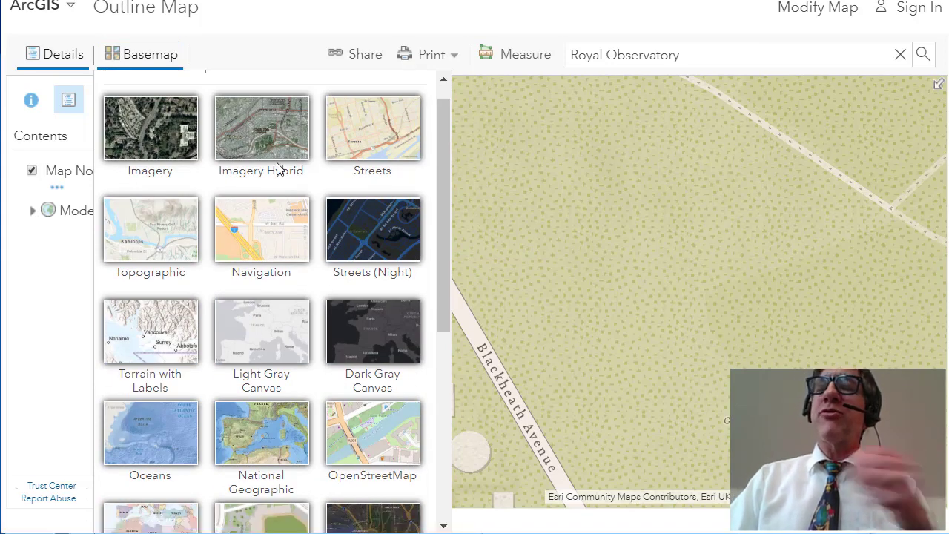
pyautogui.press('F5')
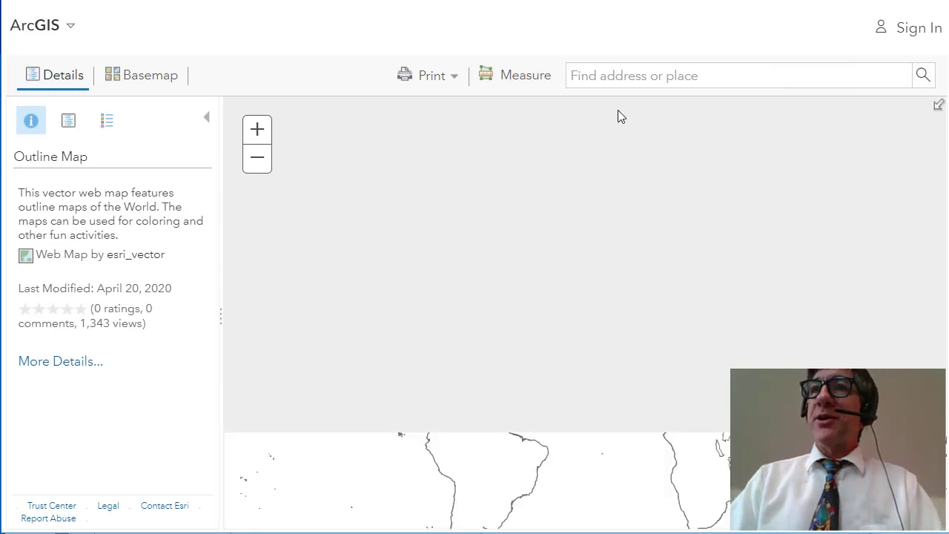
# - Search Royal Observatory again and generate a Map with Legend print layout of it
pyautogui.hotkey('ctrl', 'v')
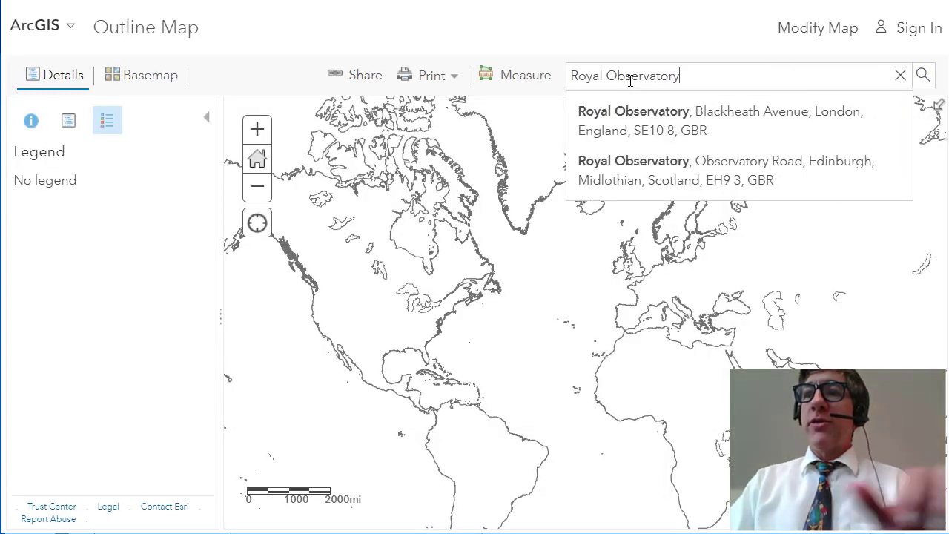
pyautogui.press('Return')
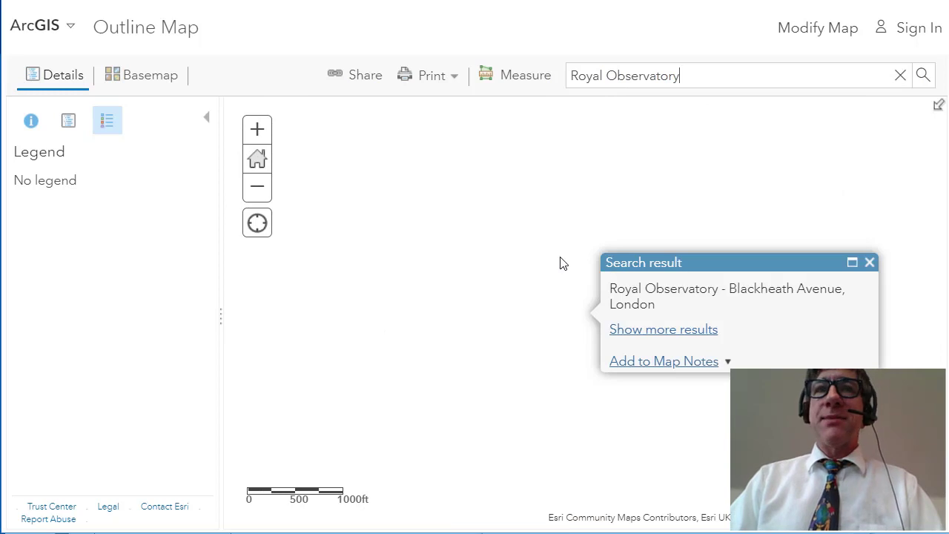
pyautogui.click(430, 75)
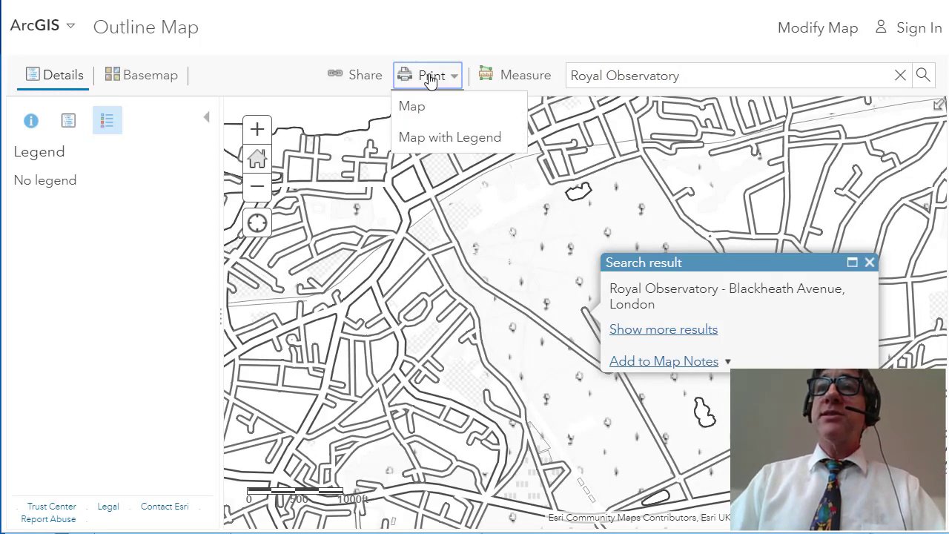
pyautogui.click(420, 136)
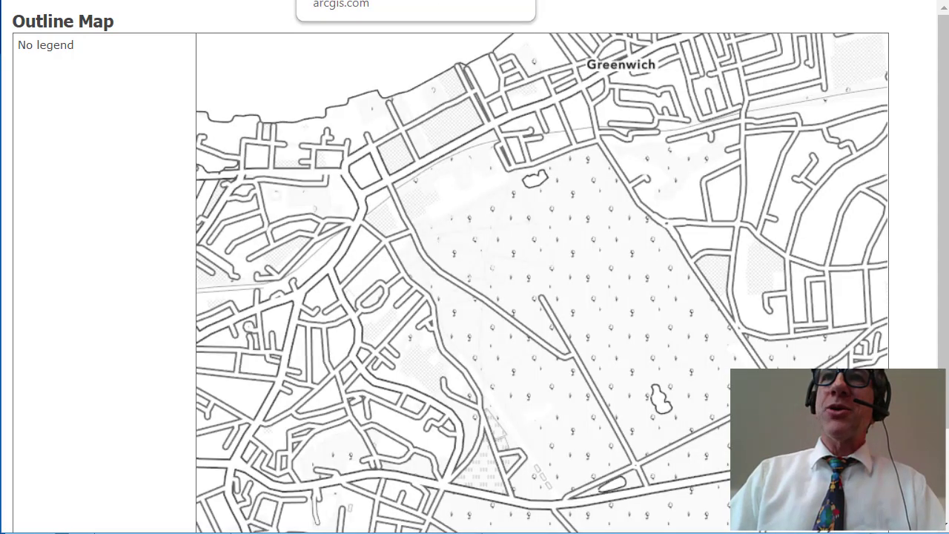
pyautogui.hotkey('ctrl', 'w')
# - Search for Palisade, Colorado and close the result popup
pyautogui.tripleClick(630, 78)
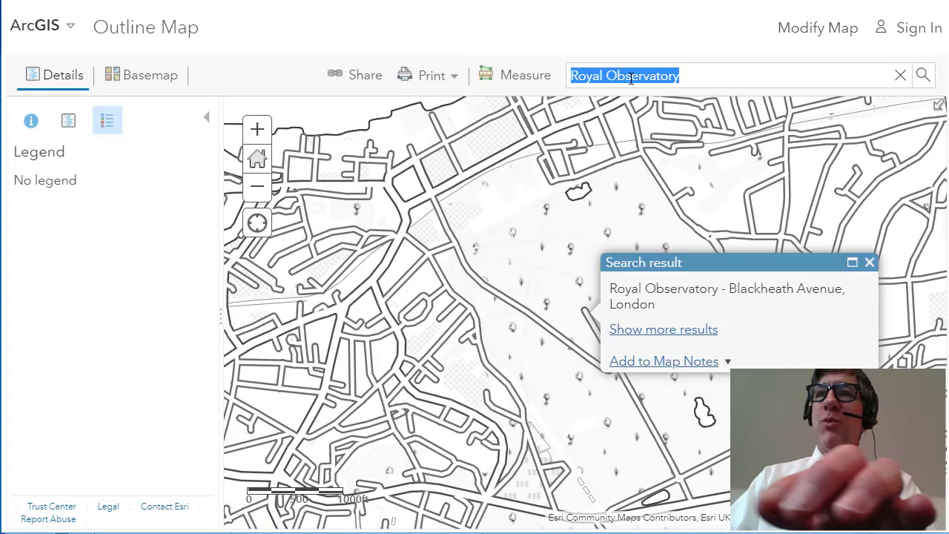
pyautogui.write('palisade, co')
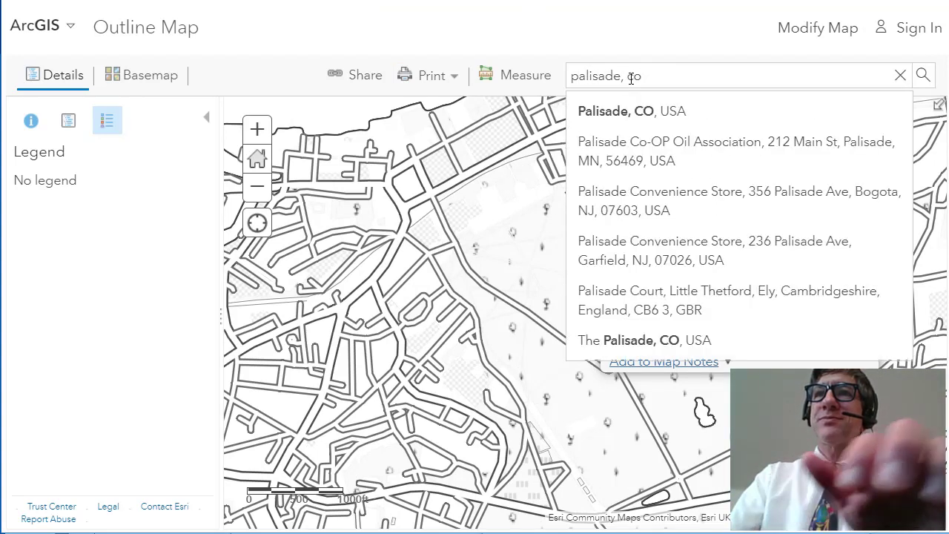
pyautogui.press('Return')
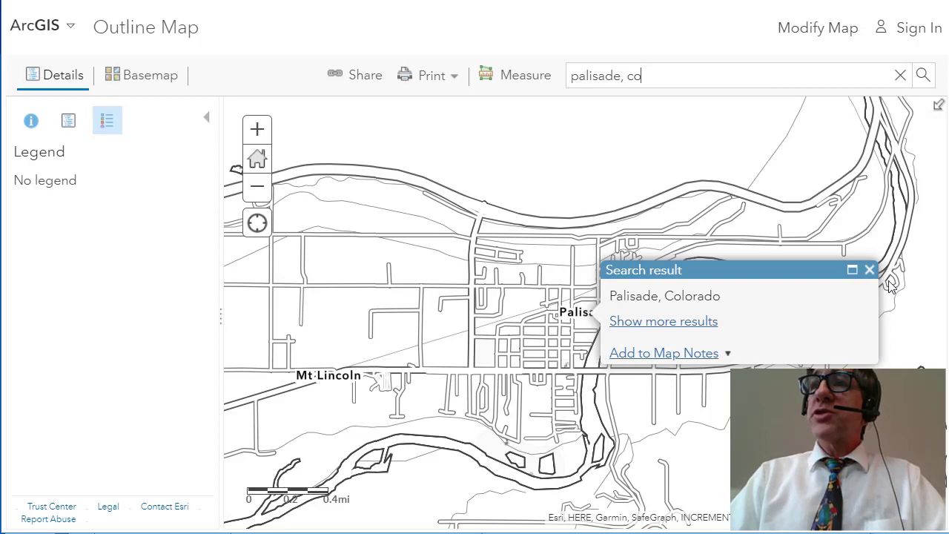
pyautogui.click(869, 270)
# - Zoom in on Palisade and pan between the riverside ponds and the town
pyautogui.scroll(1, 645, 281)
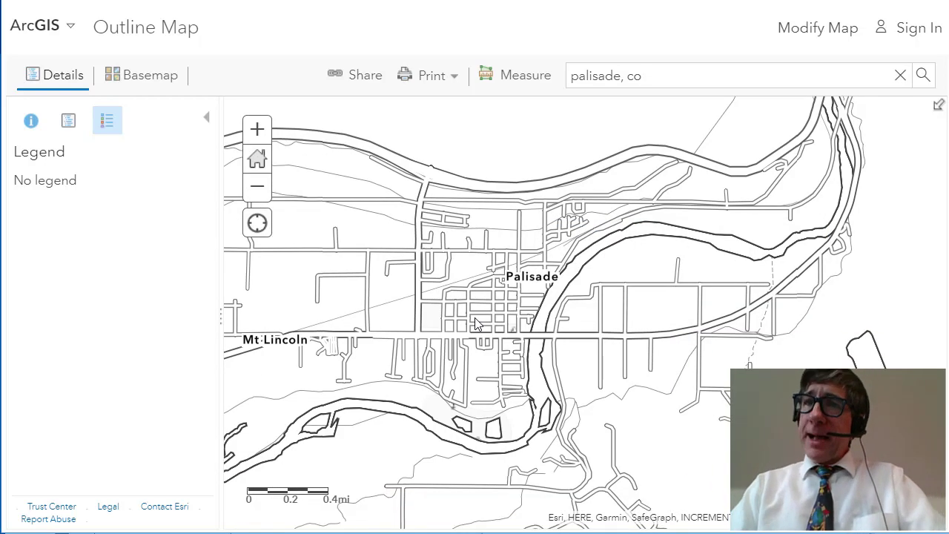
pyautogui.scroll(1, 474, 317)
pyautogui.scroll(1, 523, 278)
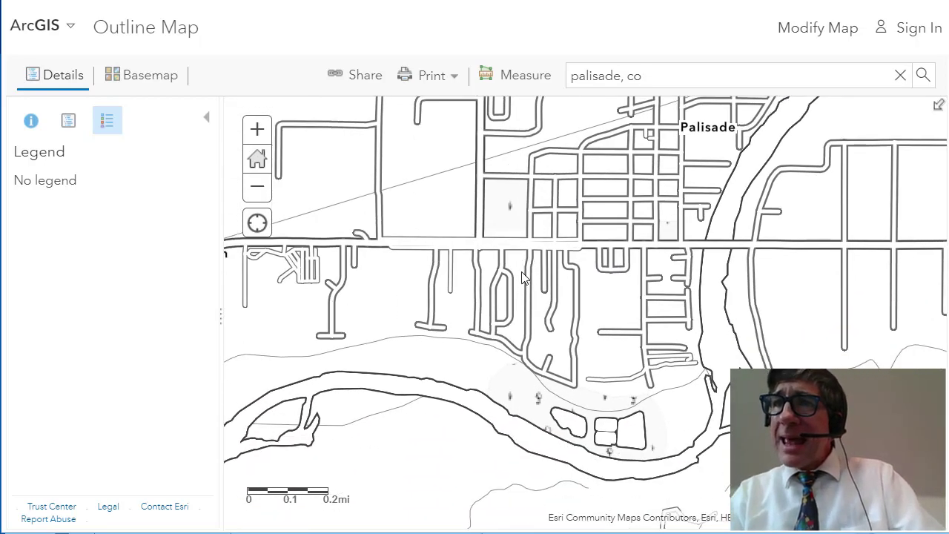
pyautogui.moveTo(523, 279); pyautogui.dragTo(538, 191)
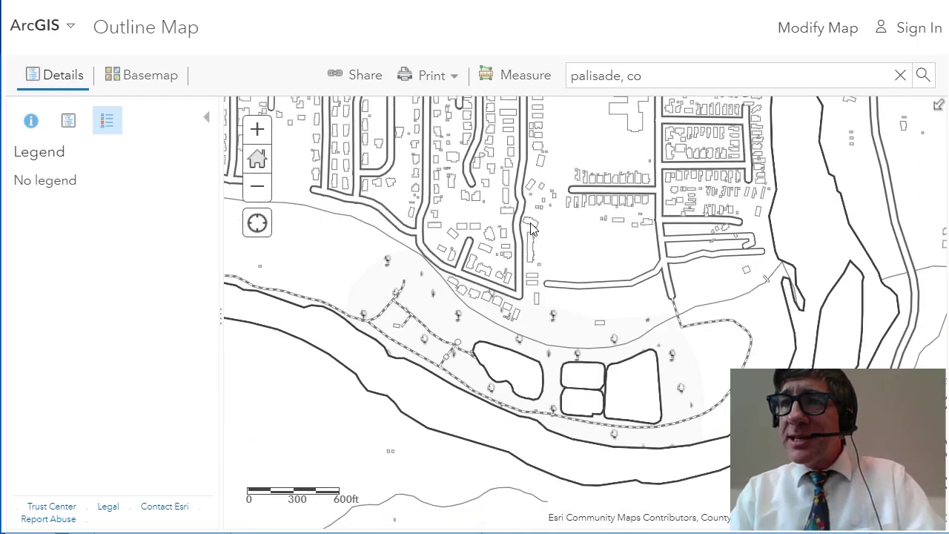
pyautogui.scroll(1, 550, 313)
pyautogui.moveTo(528, 327); pyautogui.dragTo(568, 394)
pyautogui.scroll(1, 579, 408)
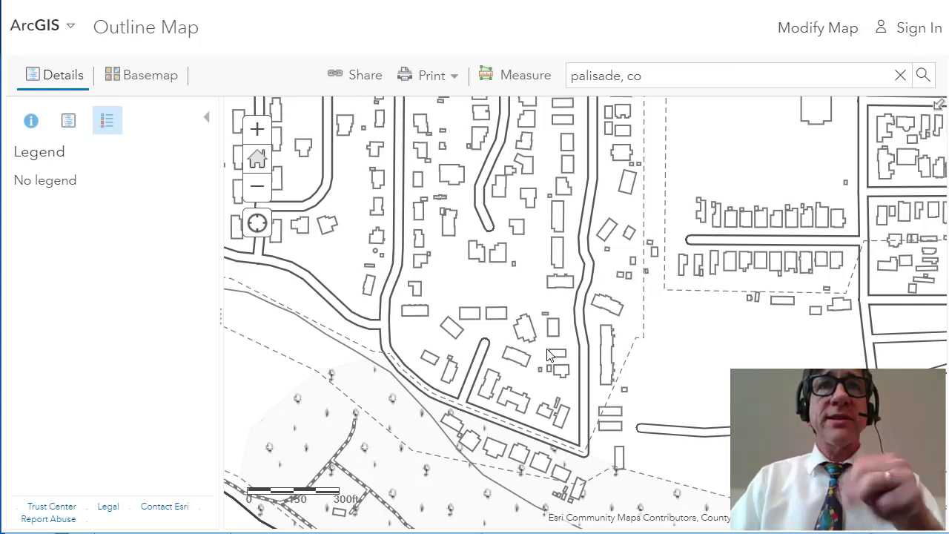
# - Pan over the orchard area and western trail, then back to the town street grid and river
pyautogui.moveTo(853, 474); pyautogui.dragTo(545, 271)
pyautogui.scroll(-2, 542, 271)
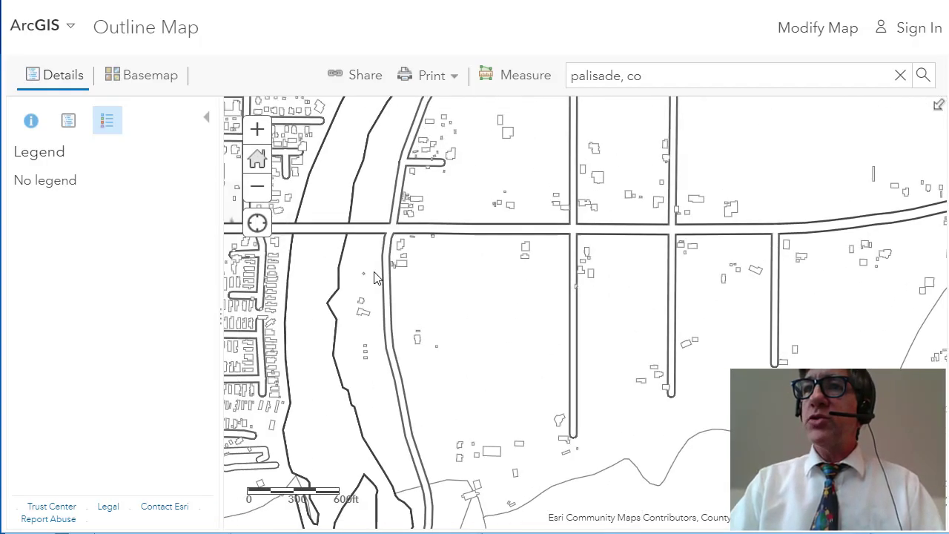
pyautogui.scroll(-2, 524, 277)
pyautogui.moveTo(502, 261); pyautogui.dragTo(483, 330)
pyautogui.moveTo(547, 294); pyautogui.dragTo(748, 325)
pyautogui.scroll(-2, 609, 332)
pyautogui.moveTo(641, 330); pyautogui.dragTo(735, 404)
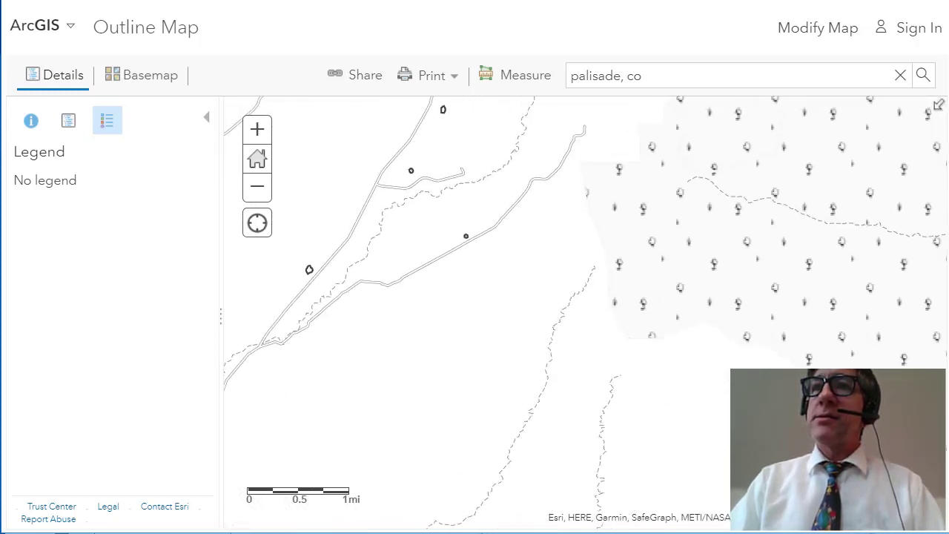
pyautogui.moveTo(695, 378); pyautogui.dragTo(519, 412)
pyautogui.scroll(-1, 519, 411)
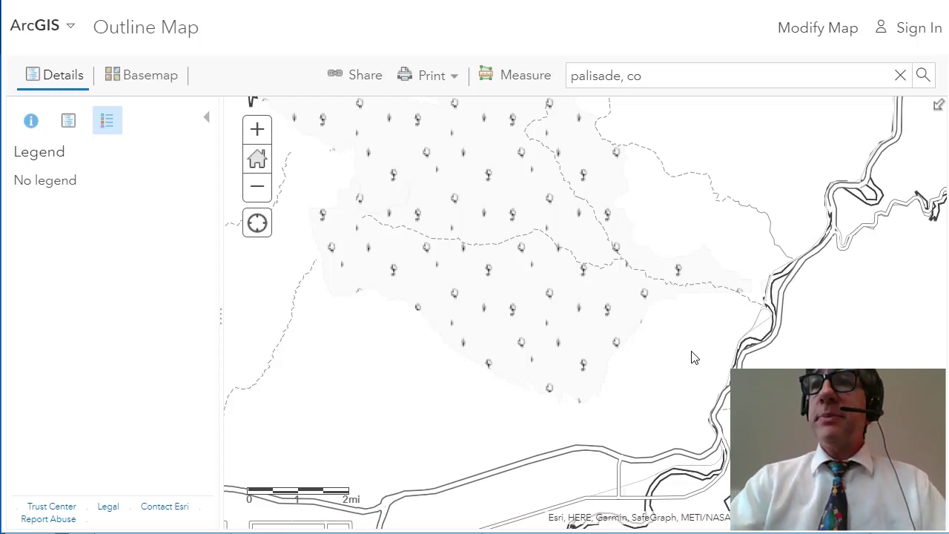
pyautogui.moveTo(693, 358); pyautogui.dragTo(699, 330)
pyautogui.moveTo(478, 424); pyautogui.dragTo(526, 367)
pyautogui.moveTo(454, 372); pyautogui.dragTo(682, 375)
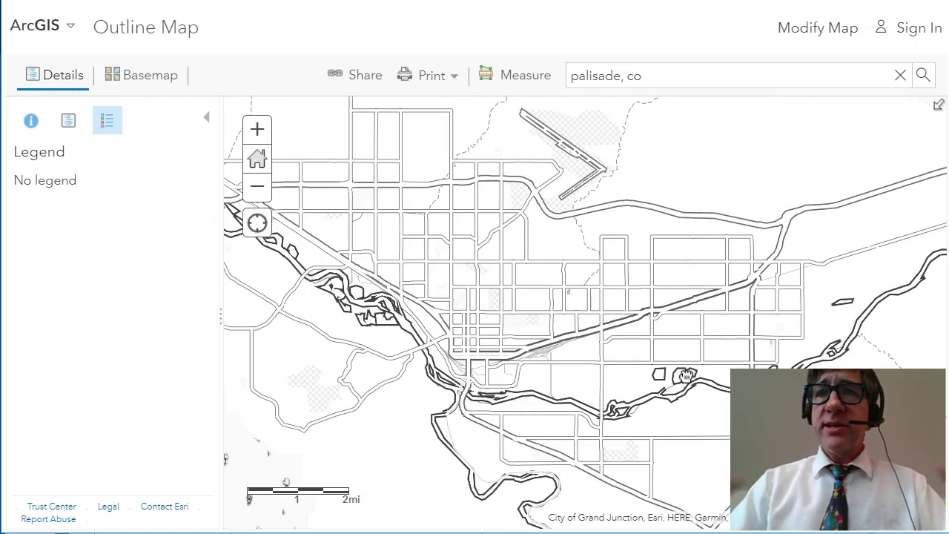